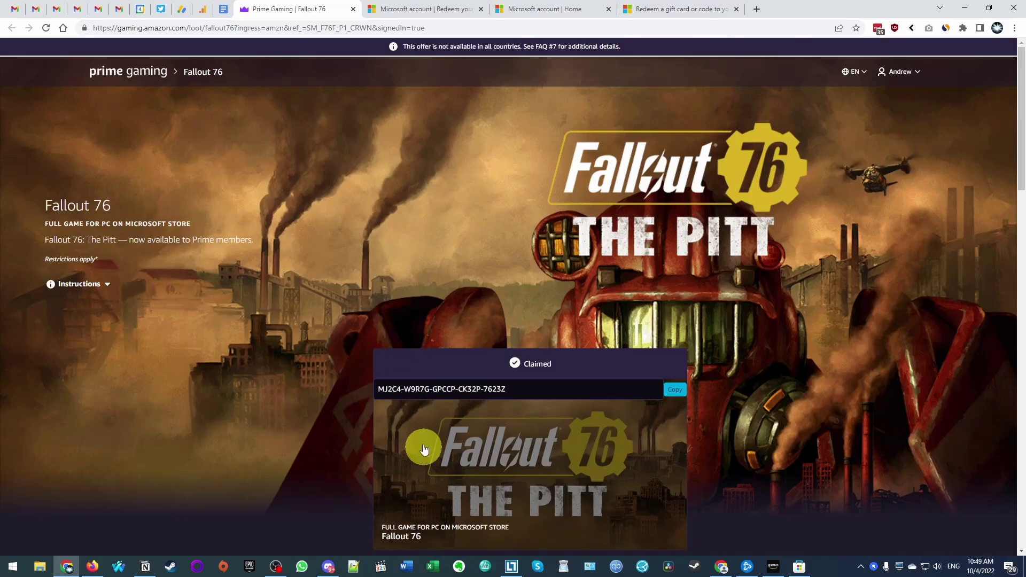
# Reveal and copy the claimed Fallout 76 code, then move to the Microsoft account Redeem page
pyautogui.click(426, 444)
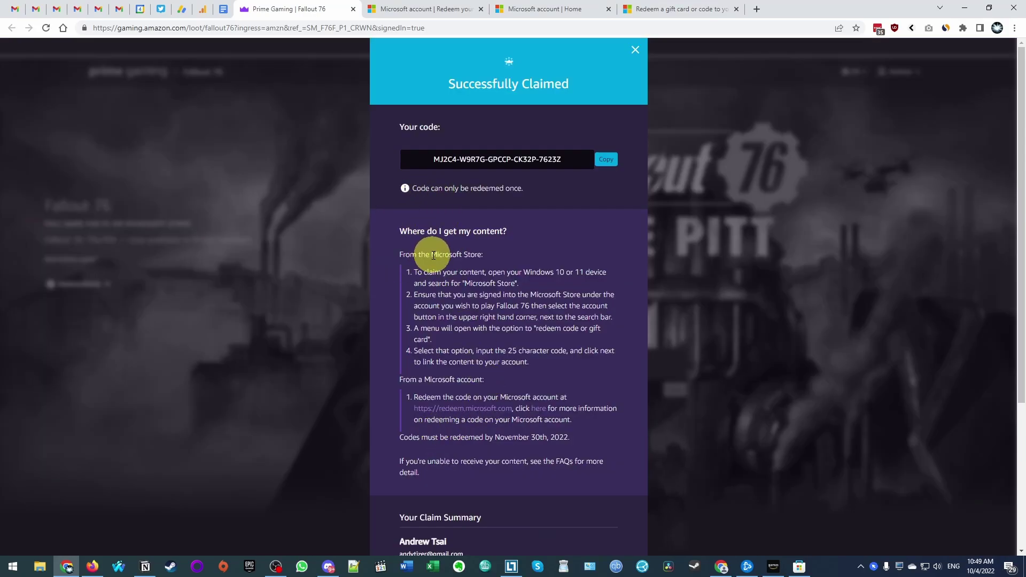
pyautogui.moveTo(430, 255); pyautogui.dragTo(483, 254)
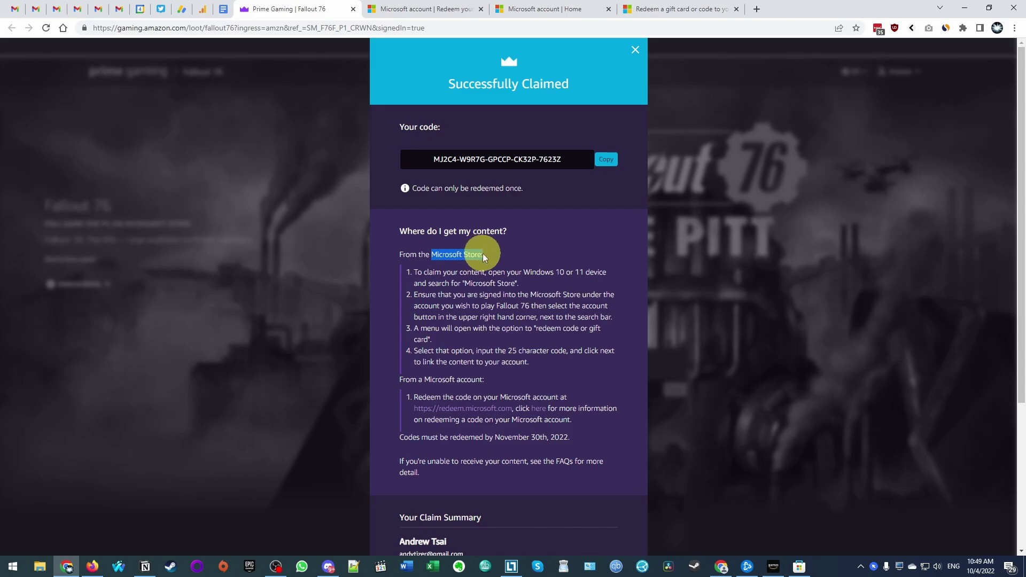
pyautogui.click(256, 114)
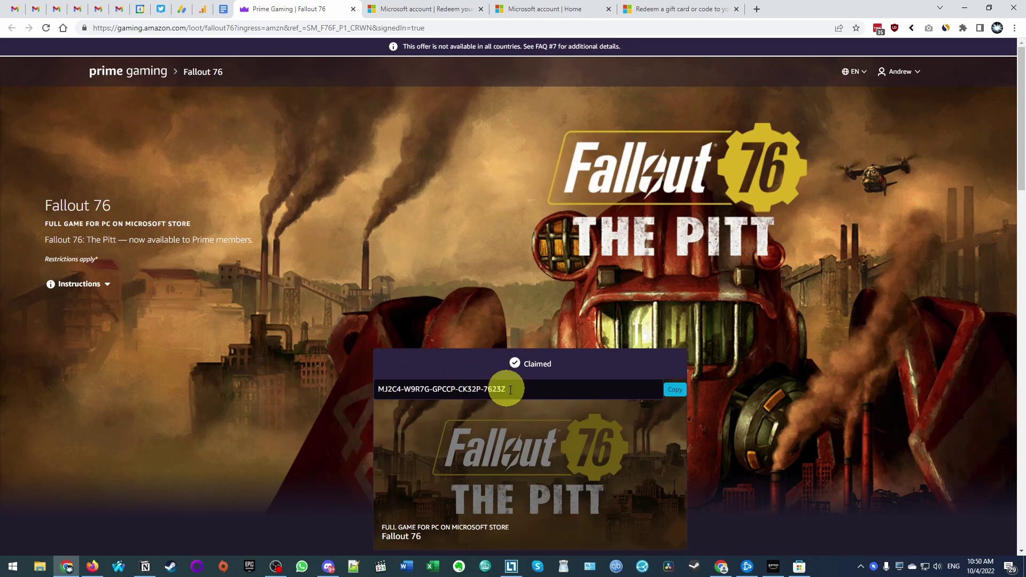
pyautogui.click(674, 390)
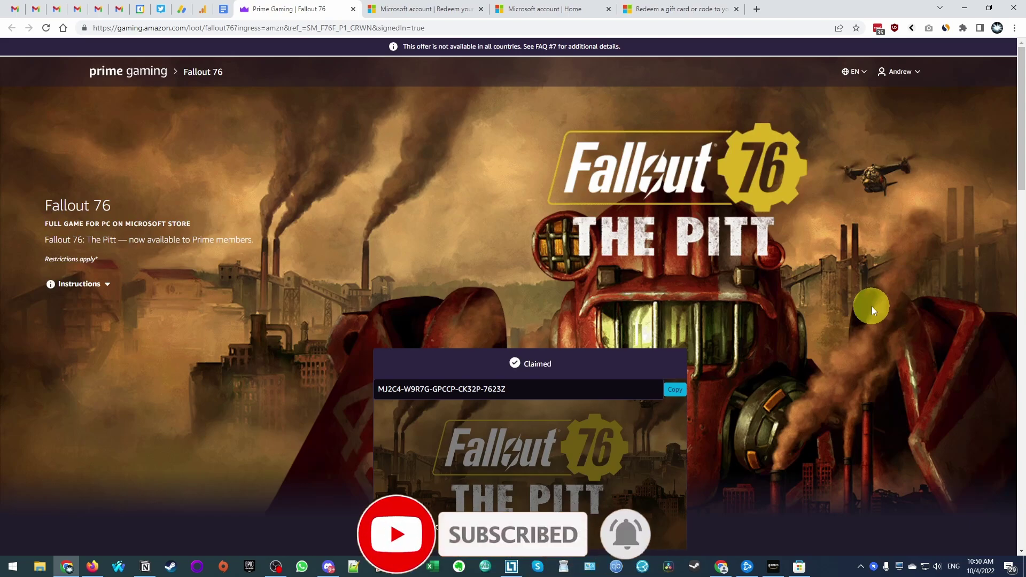
pyautogui.hotkey('ctrl', 'Tab')
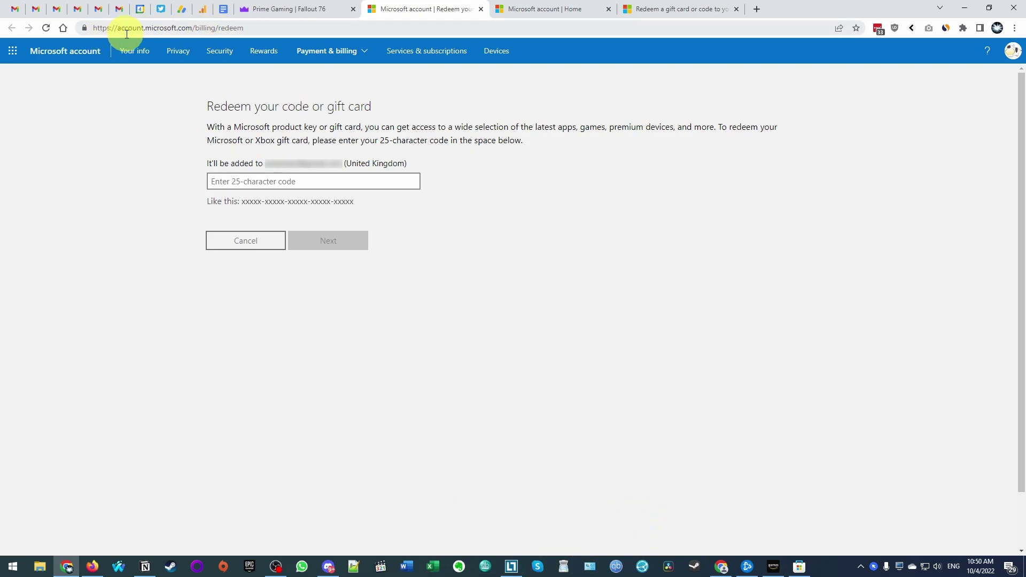
# Check the redeem page's web address and focus the 25-character code box
pyautogui.click(110, 30)
pyautogui.moveTo(118, 28); pyautogui.dragTo(241, 28)
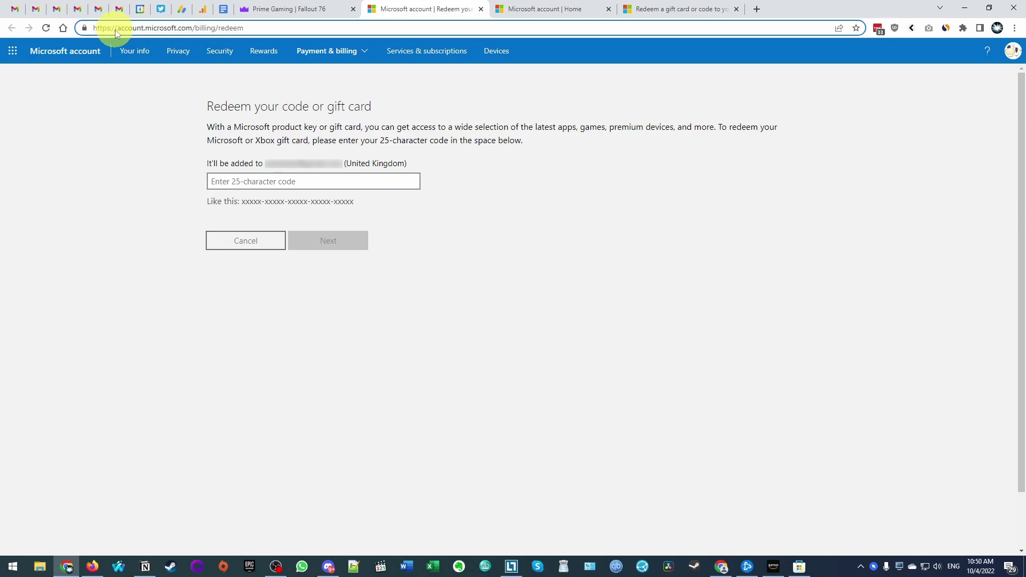
pyautogui.click(241, 28)
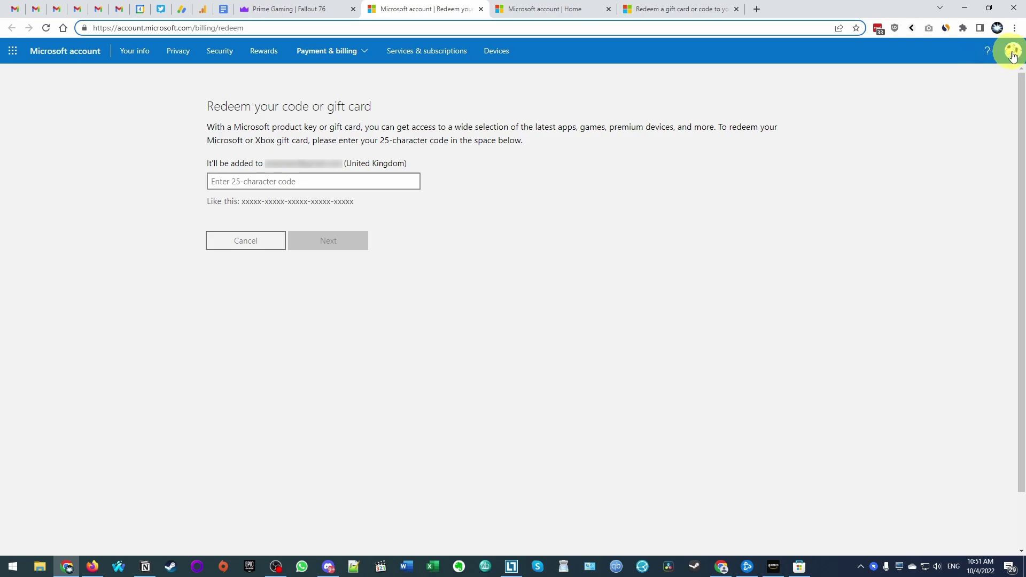
pyautogui.click(232, 182)
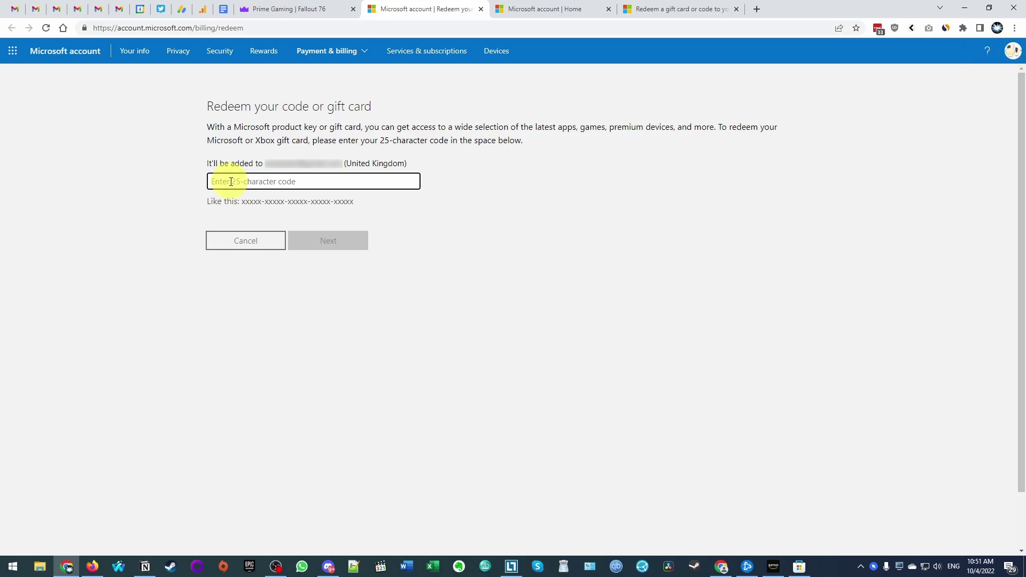
# Paste the Fallout 76 code and submit it to reach the 'Here is what you get' summary for Fallout 76 - PC
pyautogui.rightClick(288, 183)
pyautogui.click(321, 265)
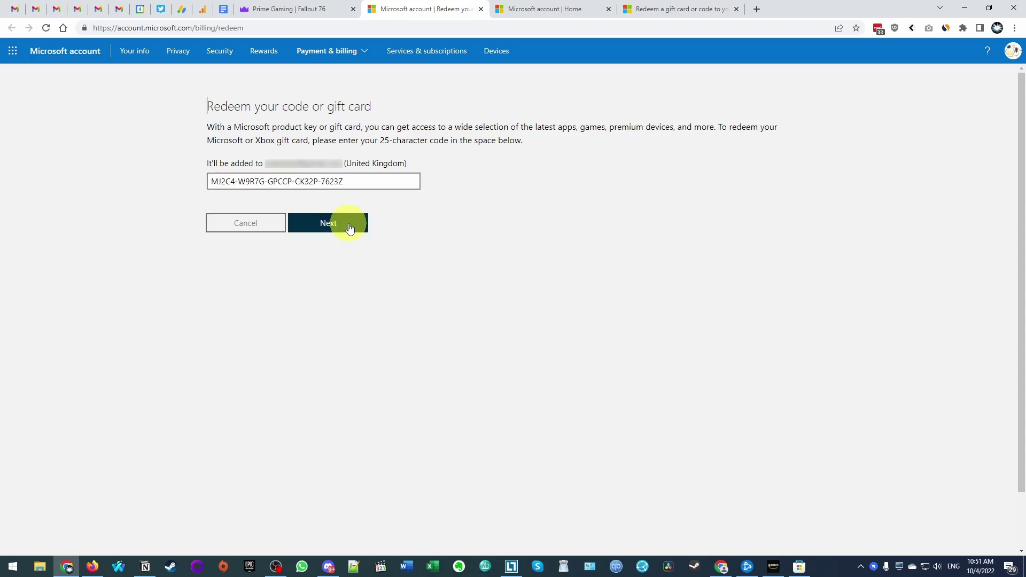
pyautogui.click(350, 228)
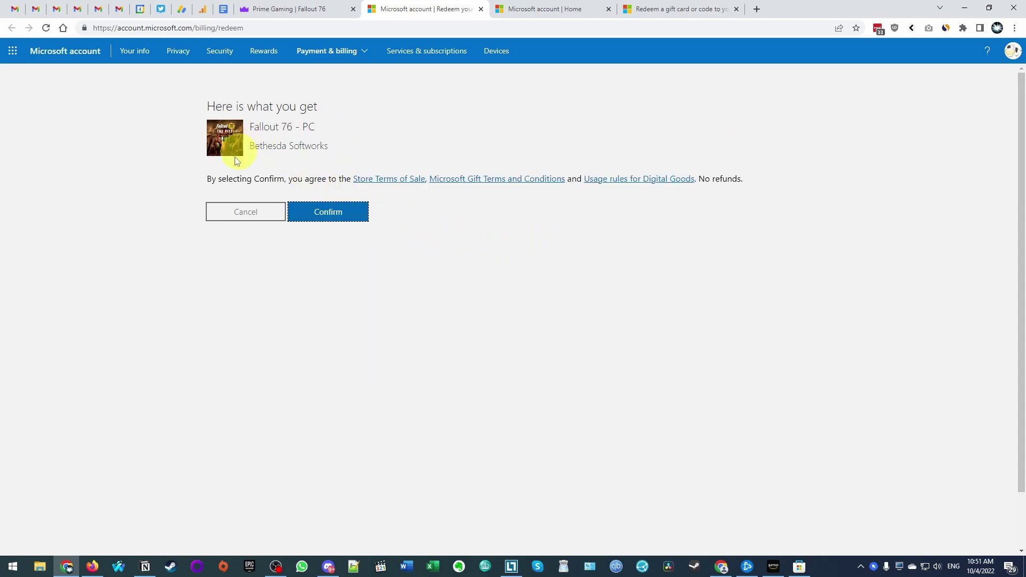
pyautogui.moveTo(251, 127); pyautogui.dragTo(315, 128)
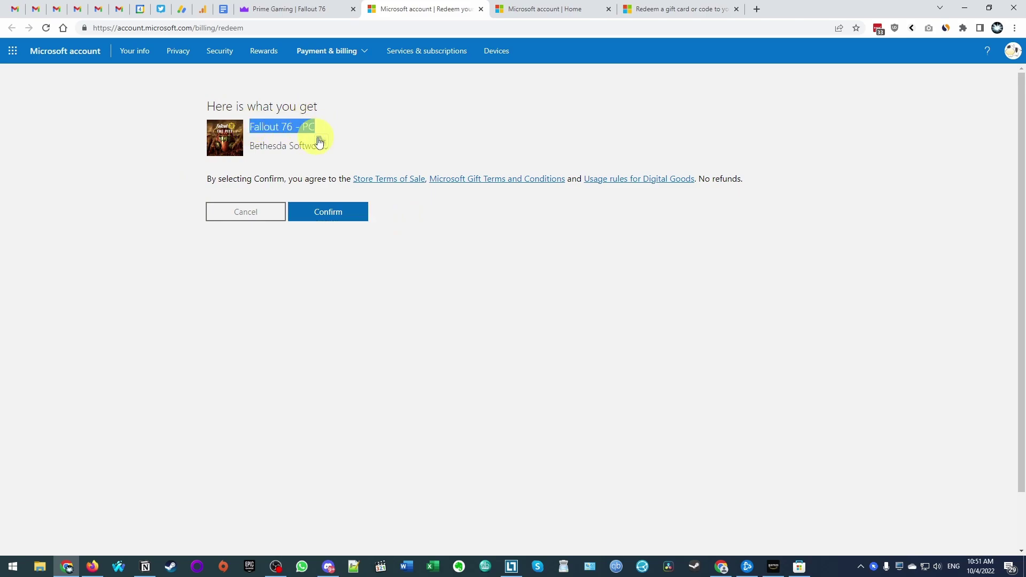
pyautogui.click(823, 102)
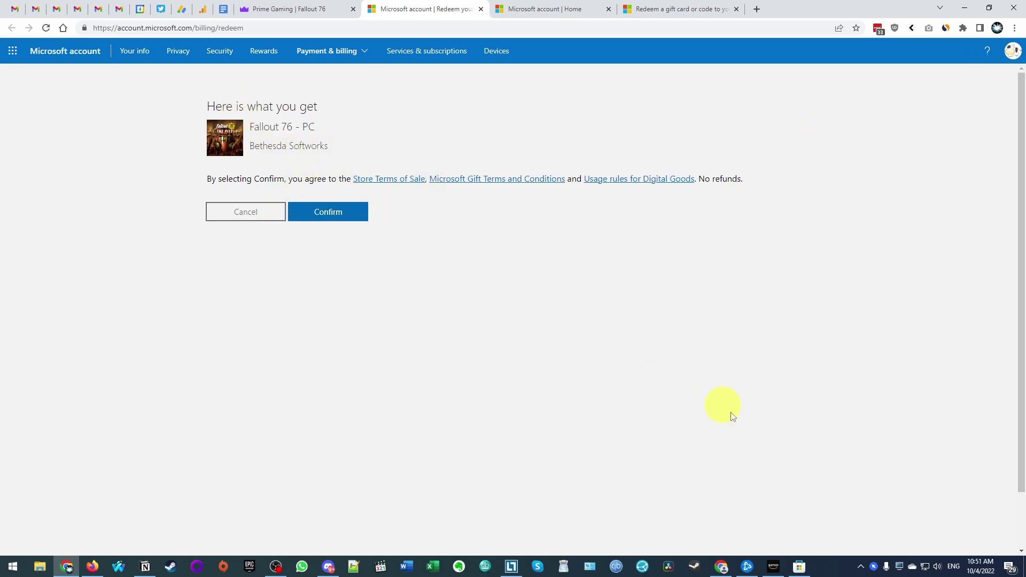
# Bring up Microsoft Store maximized and reach Redeem code or gift cards from the account menu
pyautogui.click(800, 567)
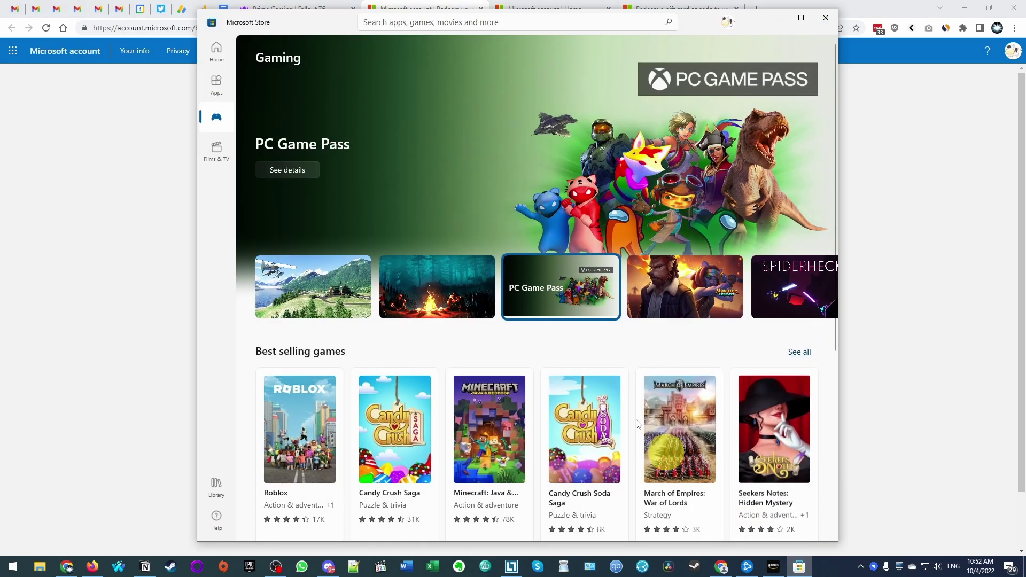
pyautogui.click(8, 571)
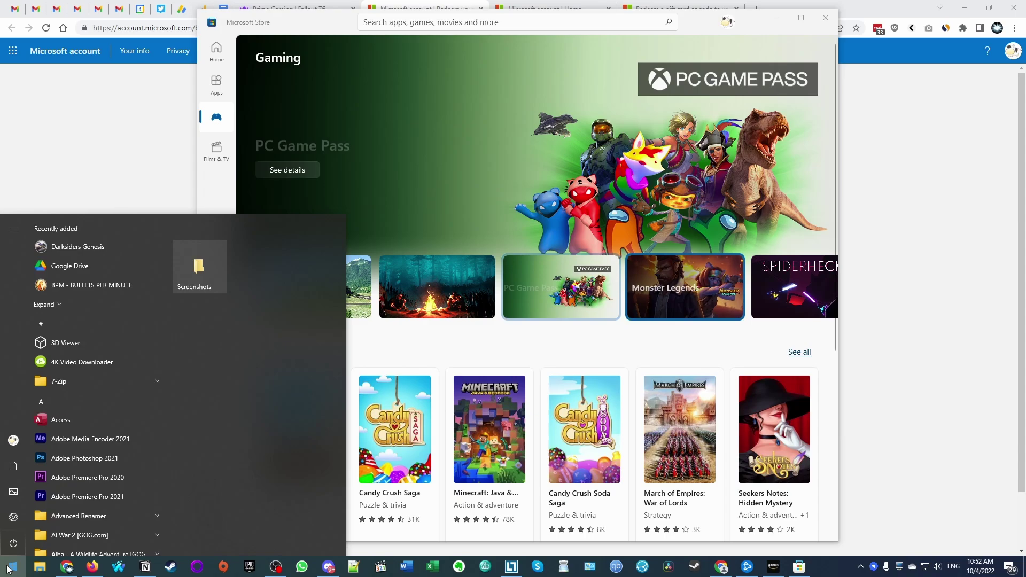
pyautogui.write('micro')
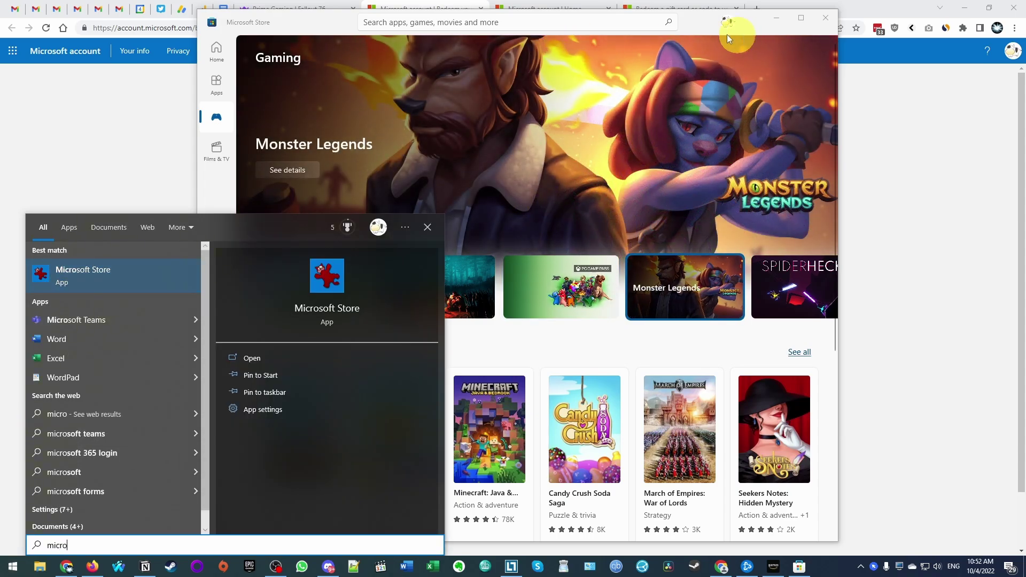
pyautogui.doubleClick(680, 25)
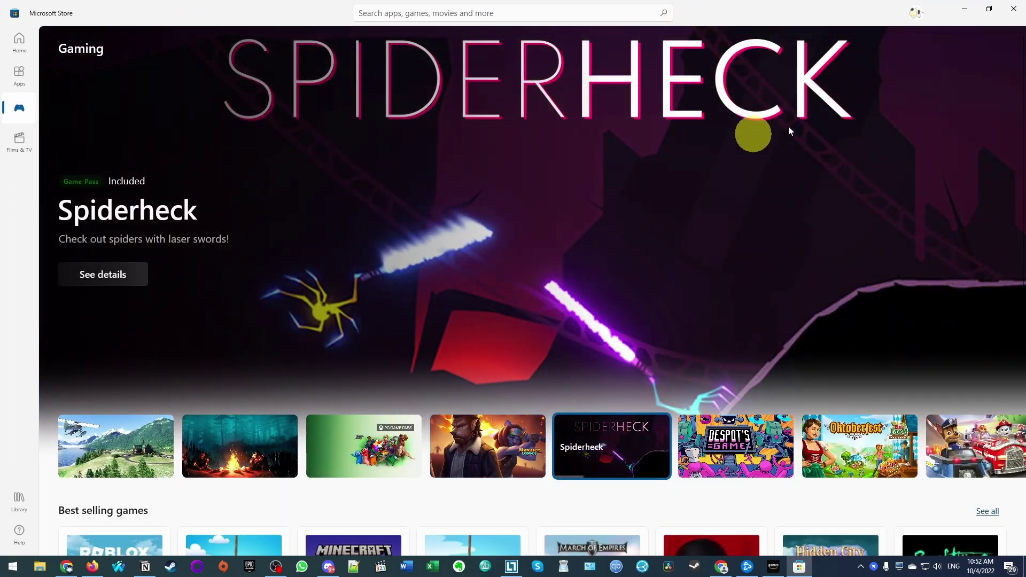
pyautogui.click(915, 16)
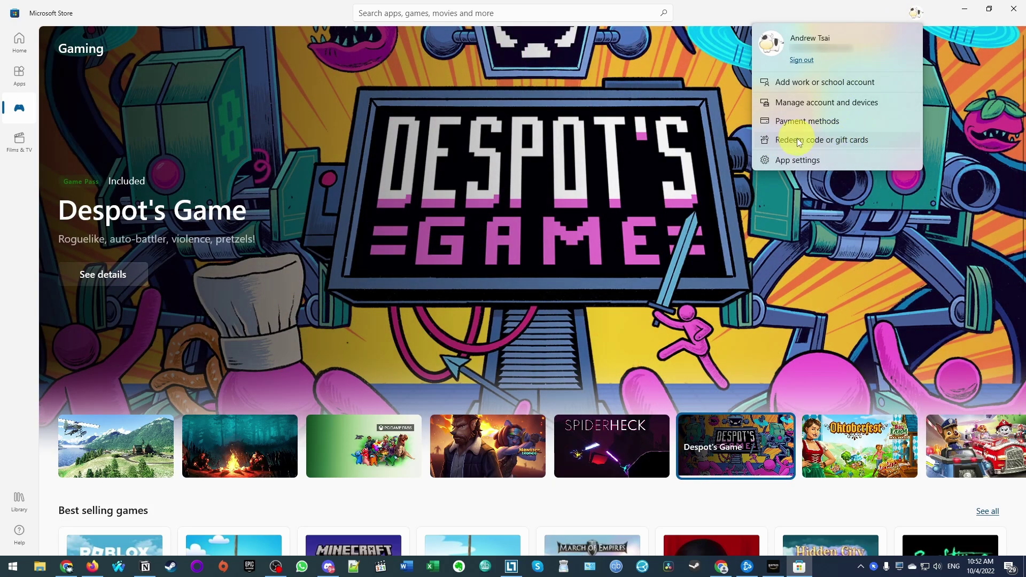
pyautogui.click(802, 142)
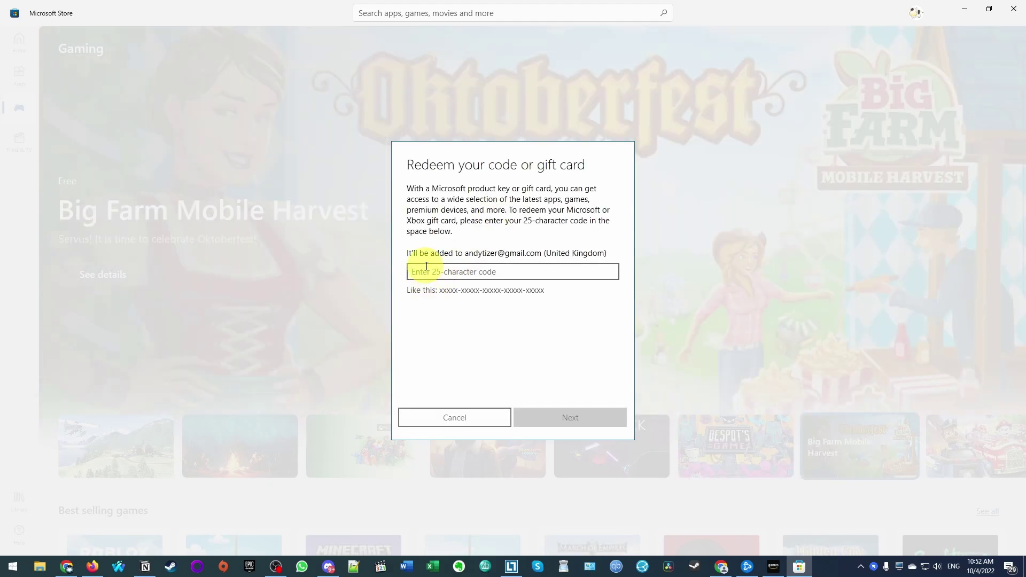
# Paste the Fallout 76 code and submit it, reaching the confirmation naming Fallout 76 - PC
pyautogui.hotkey('ctrl', 'v')
pyautogui.click(582, 417)
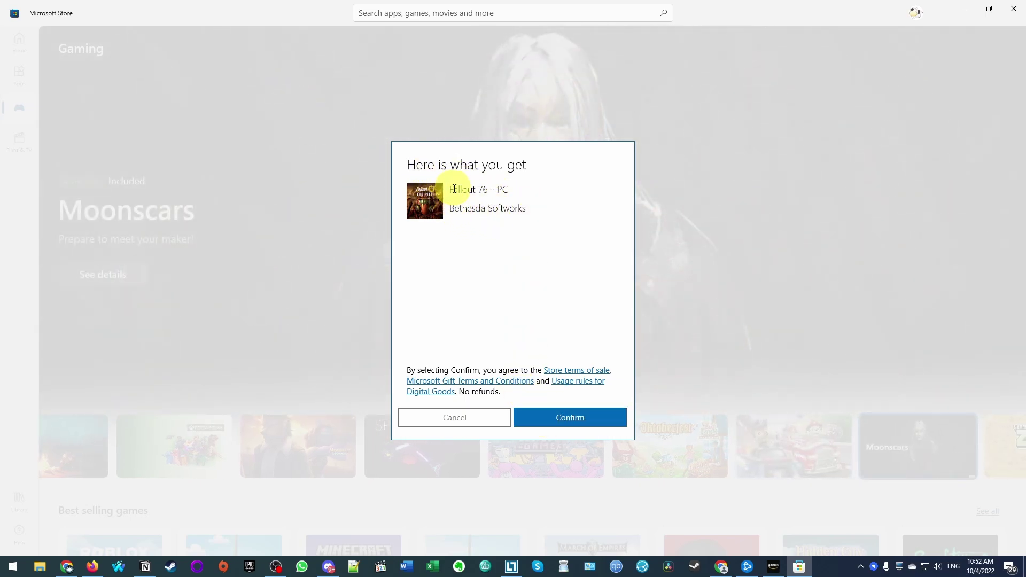
pyautogui.moveTo(454, 190); pyautogui.dragTo(508, 190)
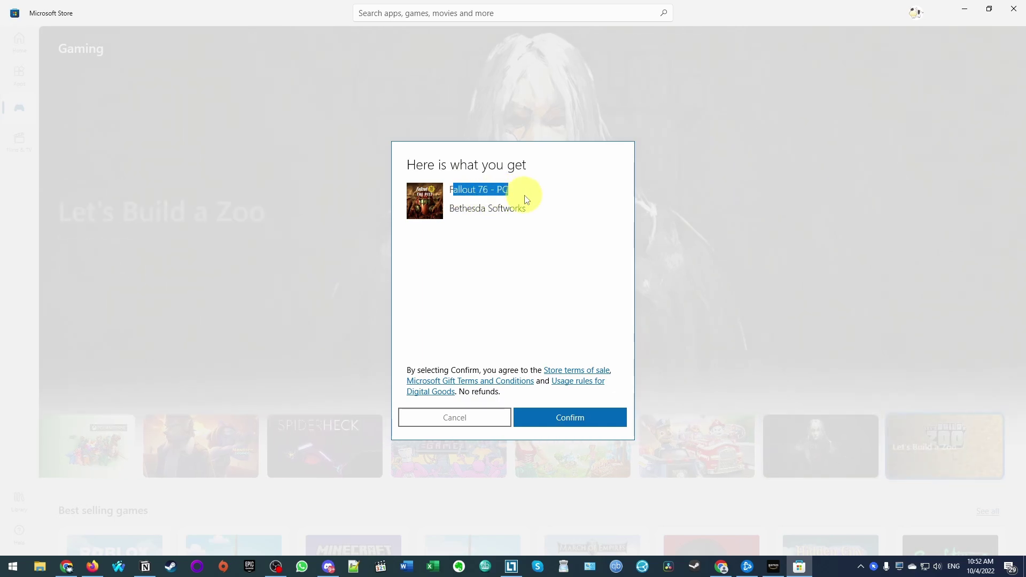
pyautogui.click(537, 215)
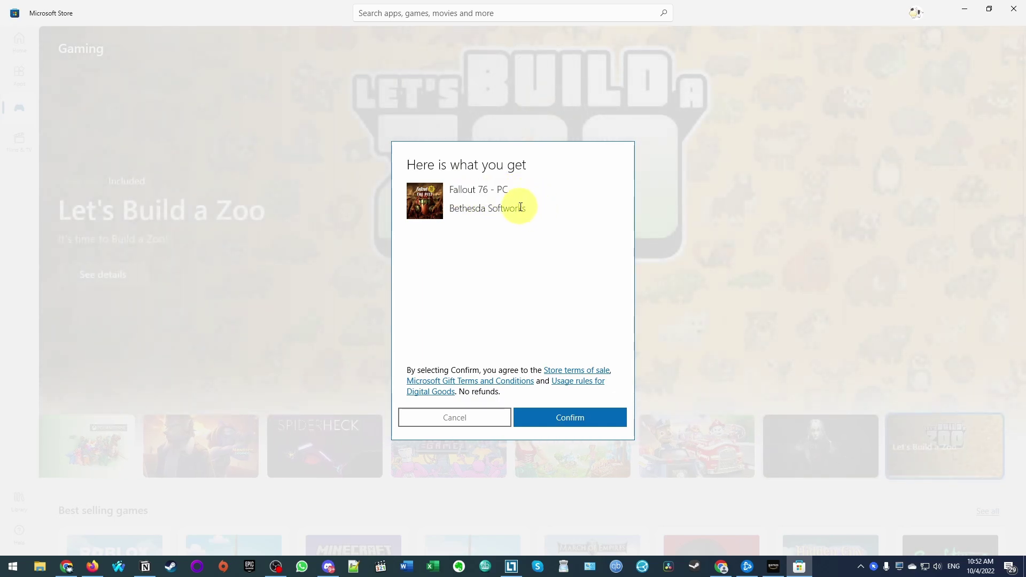
# Confirm redeeming Fallout 76 - PC and dismiss the 'You're good to go' message
pyautogui.click(556, 421)
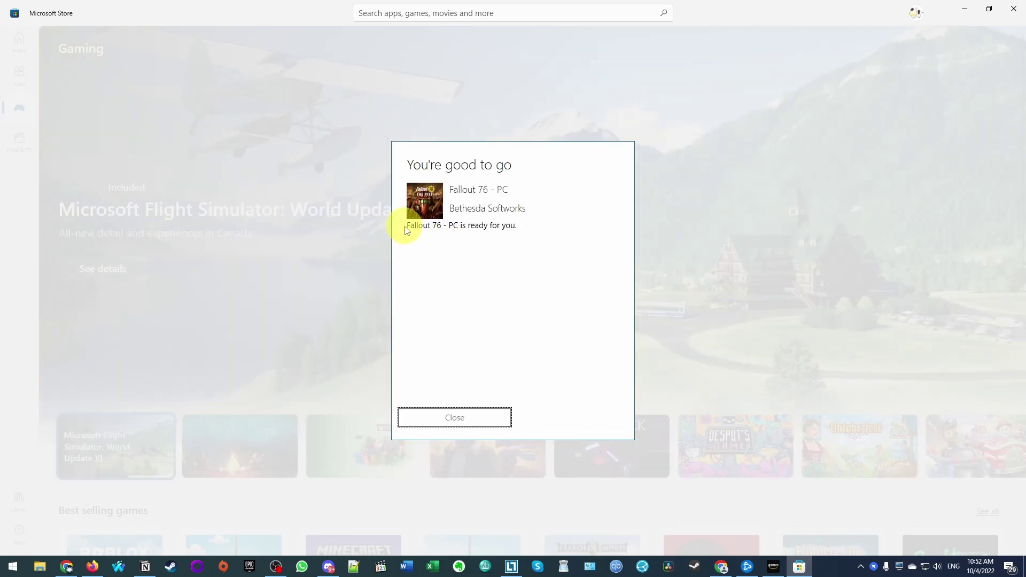
pyautogui.moveTo(405, 227); pyautogui.dragTo(474, 225)
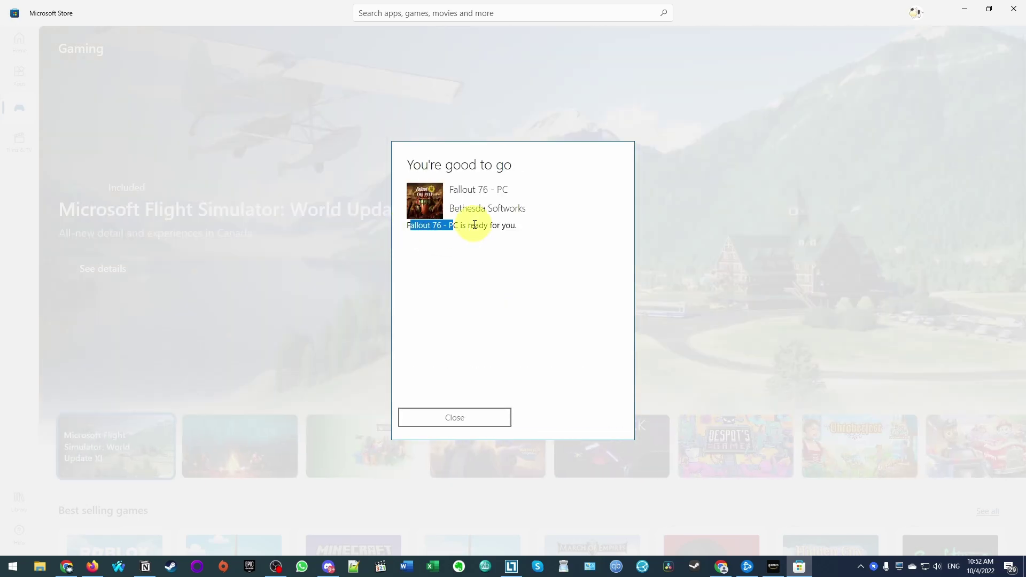
pyautogui.click(493, 426)
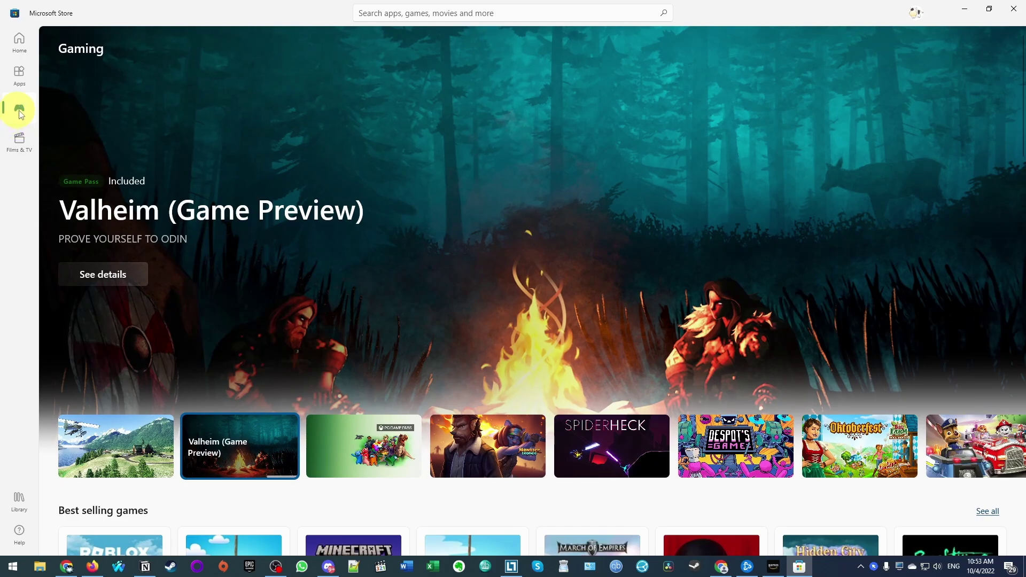
# Search 'fallout 76' and open the Fallout 76 - PC product page, starting Install
pyautogui.click(368, 16)
pyautogui.write('fallout 76')
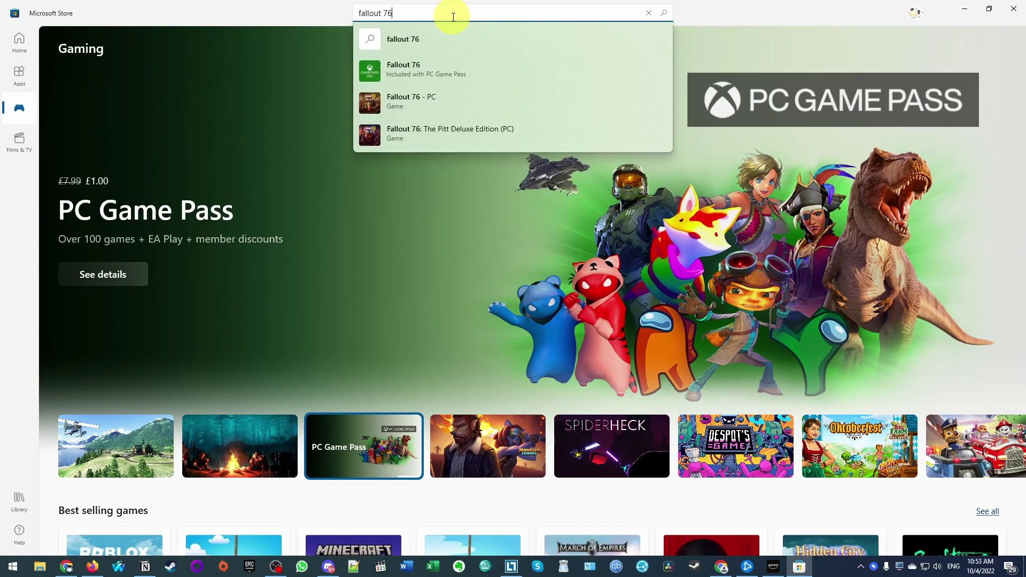
pyautogui.click(433, 58)
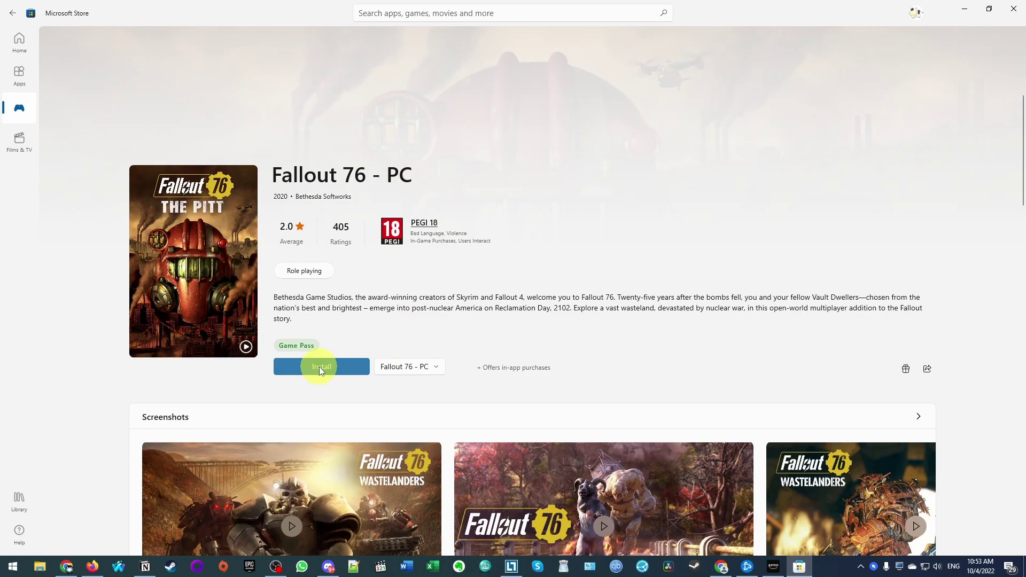
pyautogui.click(321, 366)
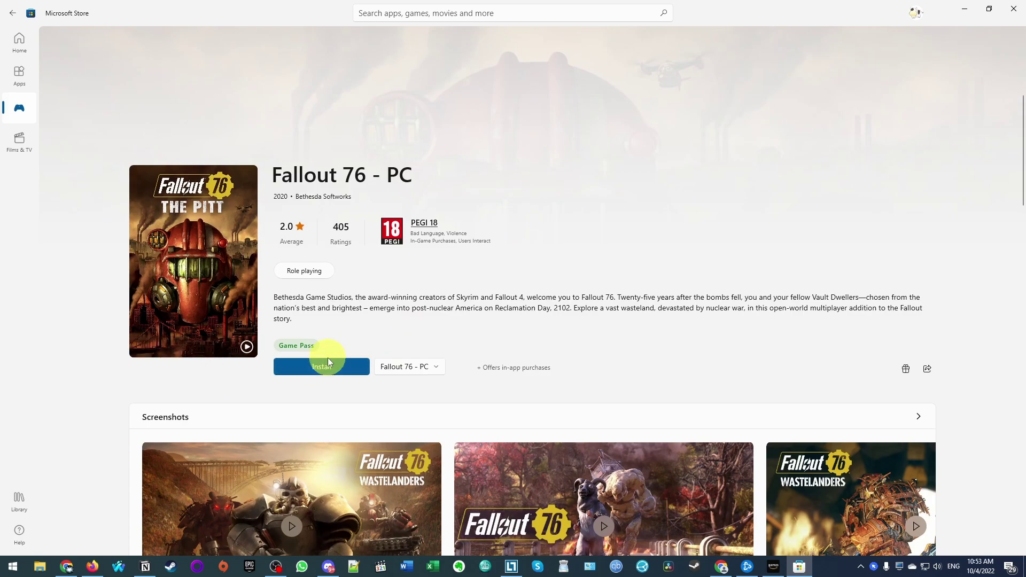
# Pick the G: drive in the install-location dialog, then cancel the install for now
pyautogui.click(585, 286)
pyautogui.click(561, 364)
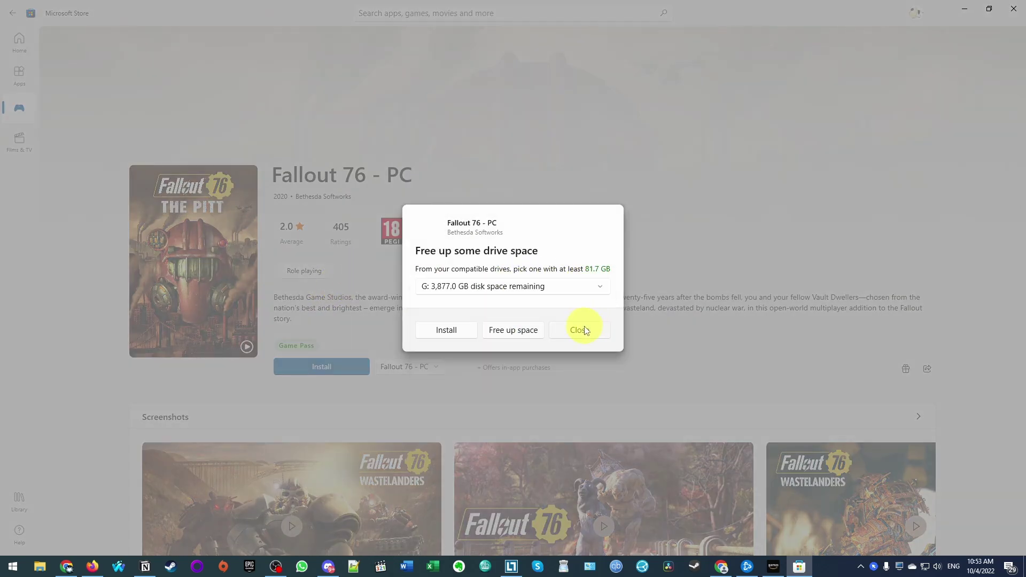
pyautogui.click(580, 330)
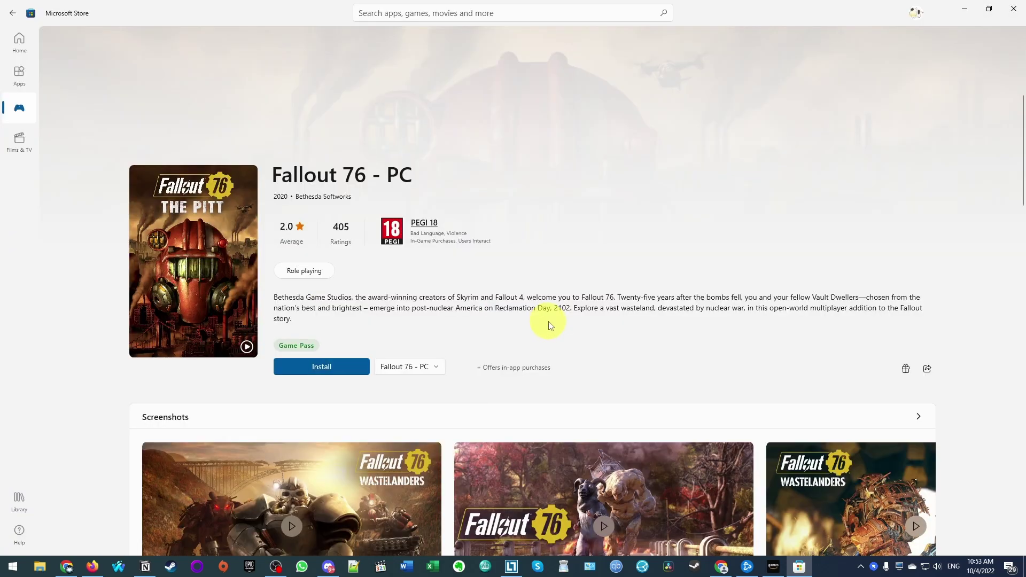